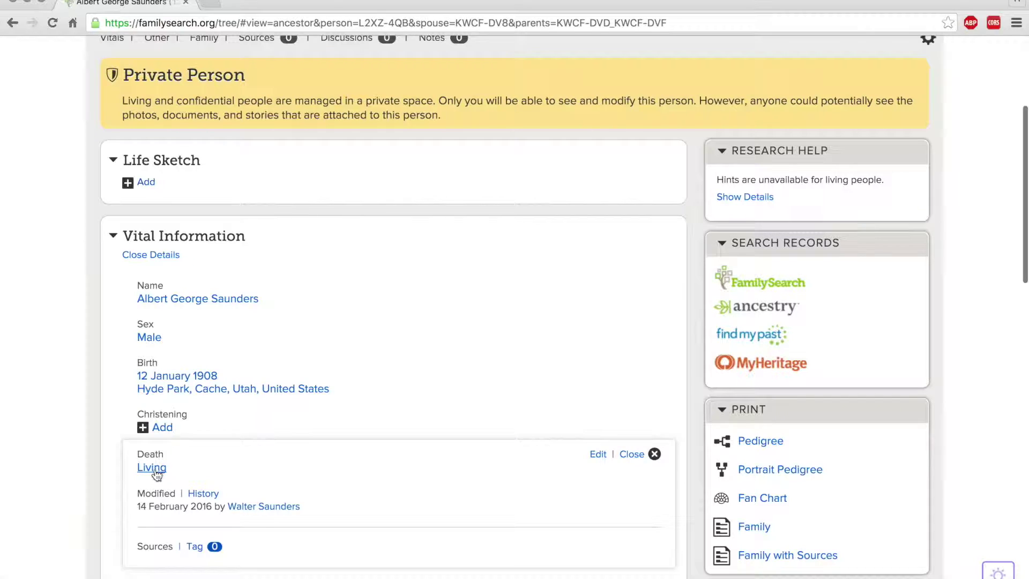
Edit the death information to mark the person as deceased with the standardized date of death 16 May 1984
{"action": "left_click", "coordinate": [150, 468]}
{"action": "left_click", "coordinate": [150, 468]}
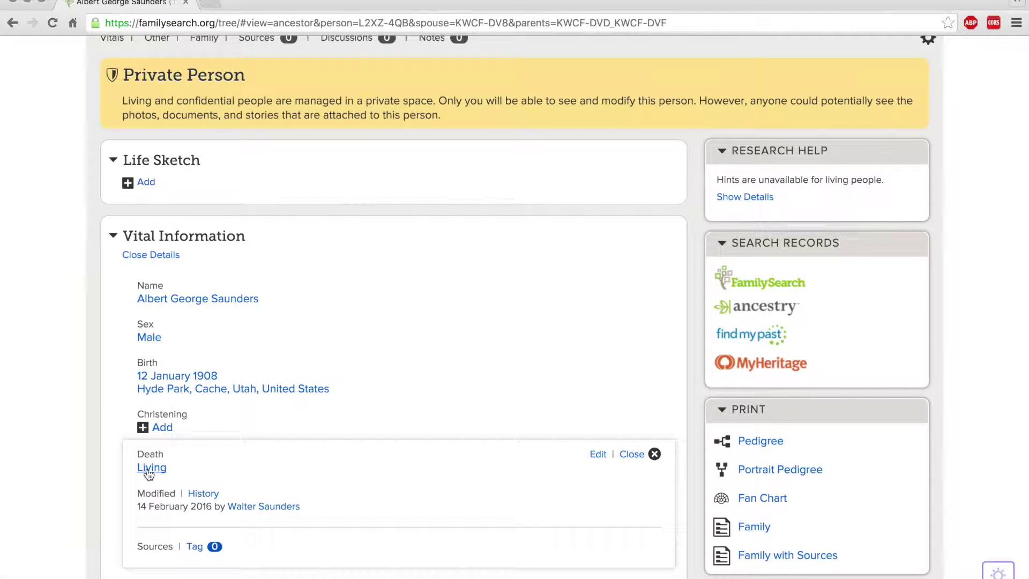
{"action": "left_click", "coordinate": [598, 455]}
{"action": "scroll", "coordinate": [255, 354], "scroll_direction": "down", "scroll_amount": 5}
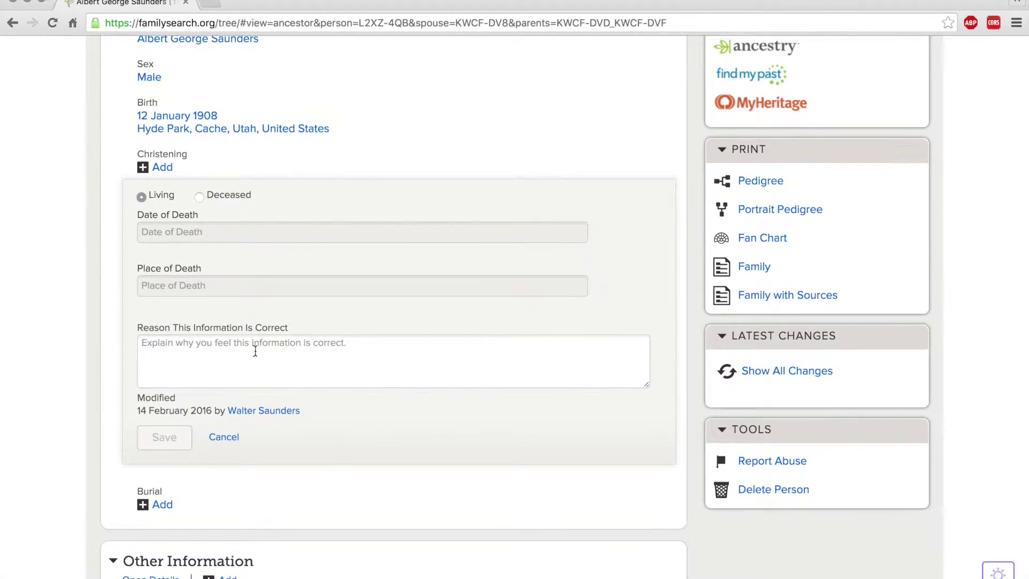
{"action": "left_click", "coordinate": [200, 198]}
{"action": "left_click", "coordinate": [203, 233]}
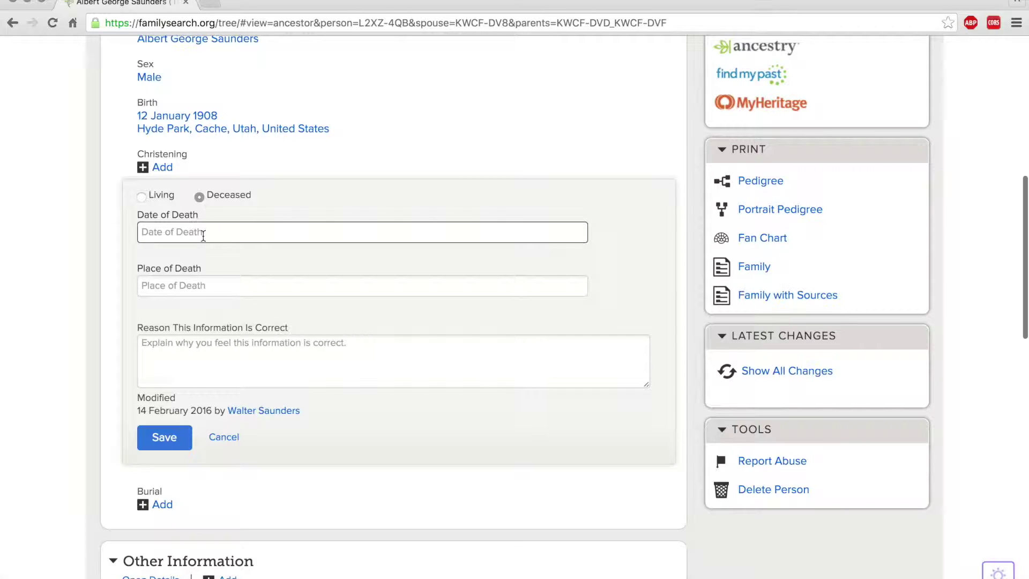
{"action": "type", "text": "16 May 1984"}
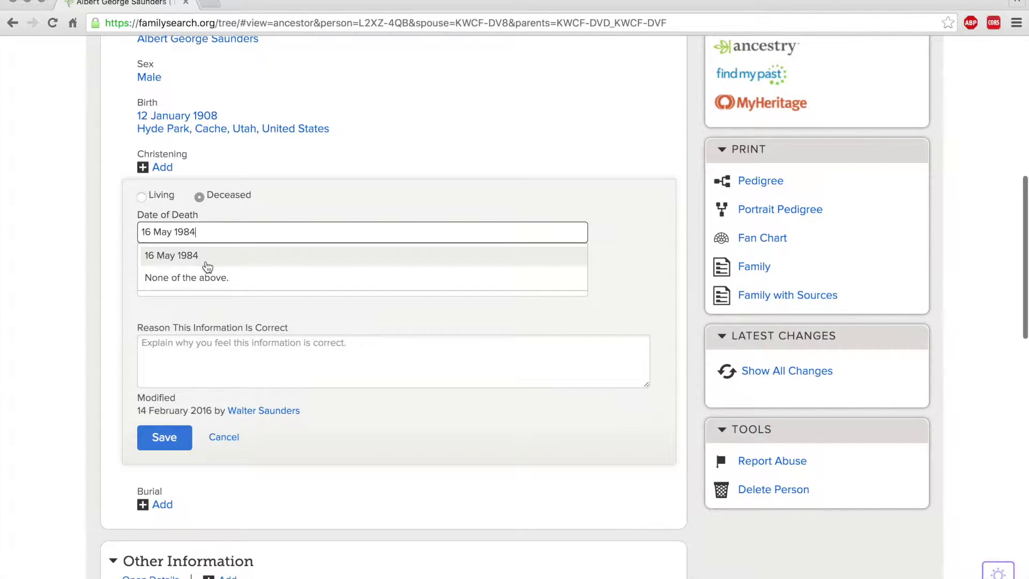
{"action": "left_click", "coordinate": [205, 262]}
Set the place of death to the standardized Ogden, Weber, Utah, United States and save the death information
{"action": "left_click", "coordinate": [206, 284]}
{"action": "type", "text": "Ogden, Weber"}
{"action": "left_click", "coordinate": [202, 312]}
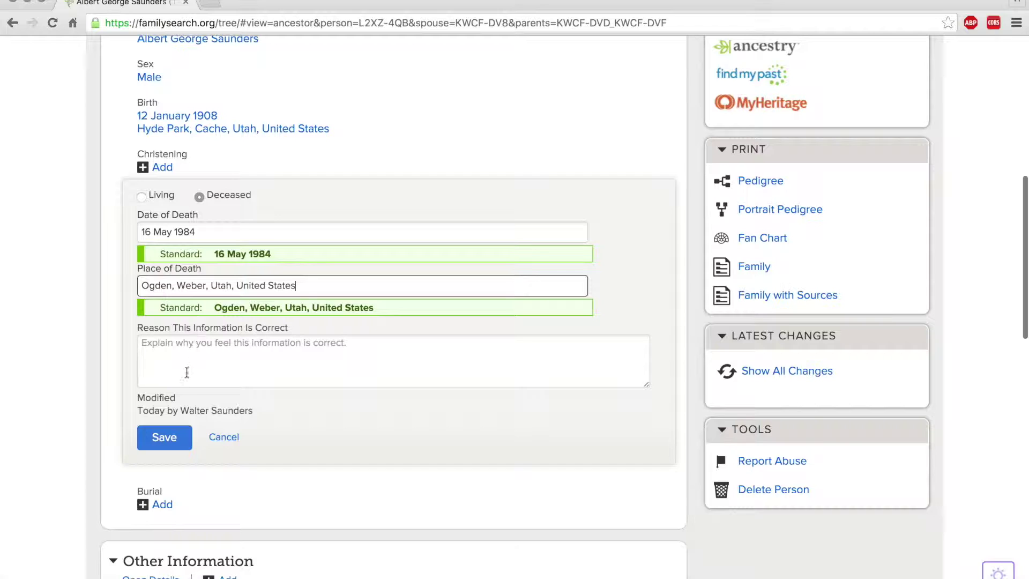
{"action": "left_click", "coordinate": [172, 445]}
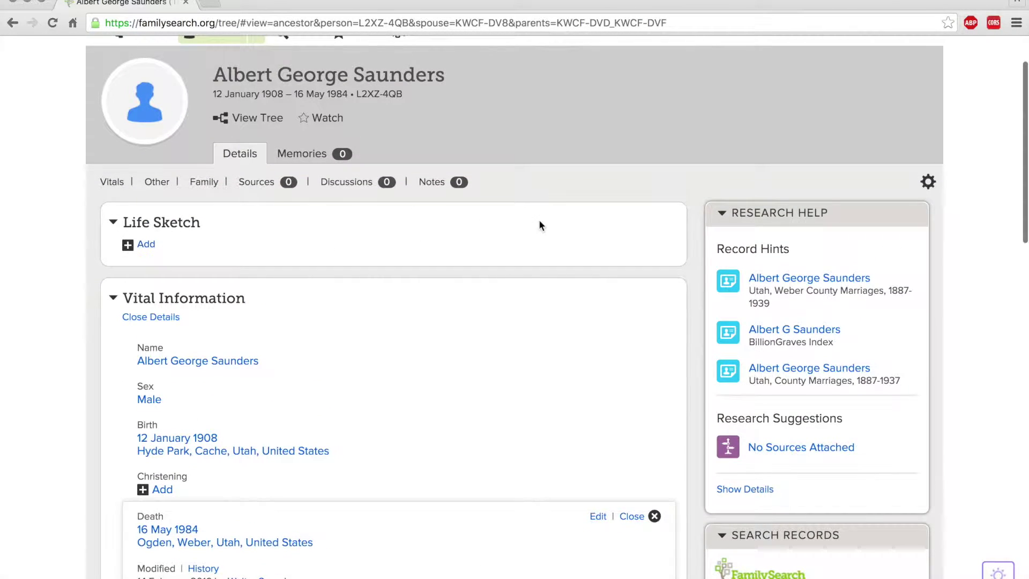
Open the possible duplicates for this deceased person
{"action": "scroll", "coordinate": [417, 313], "scroll_direction": "down", "scroll_amount": 3}
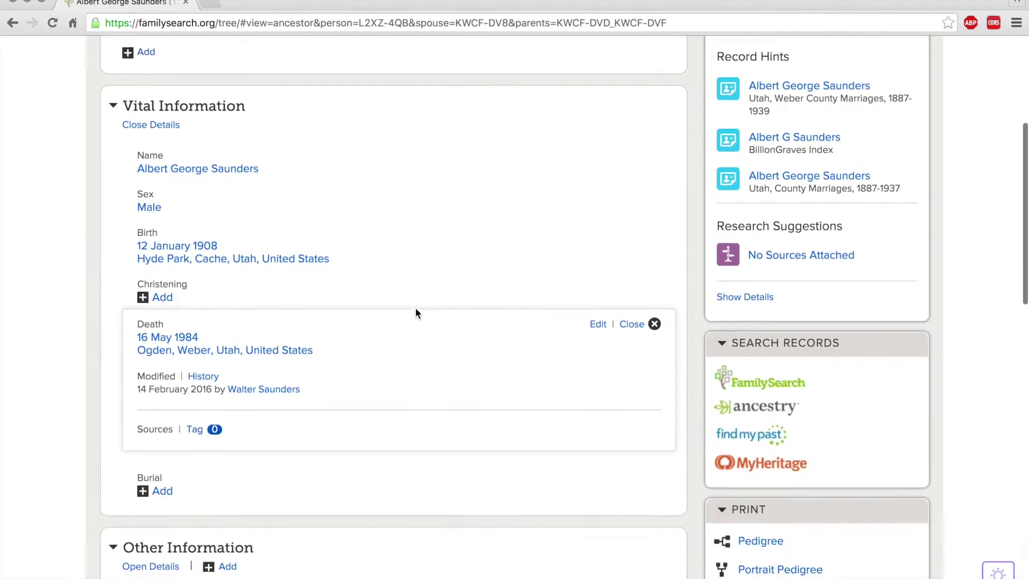
{"action": "scroll", "coordinate": [417, 313], "scroll_direction": "down", "scroll_amount": 1}
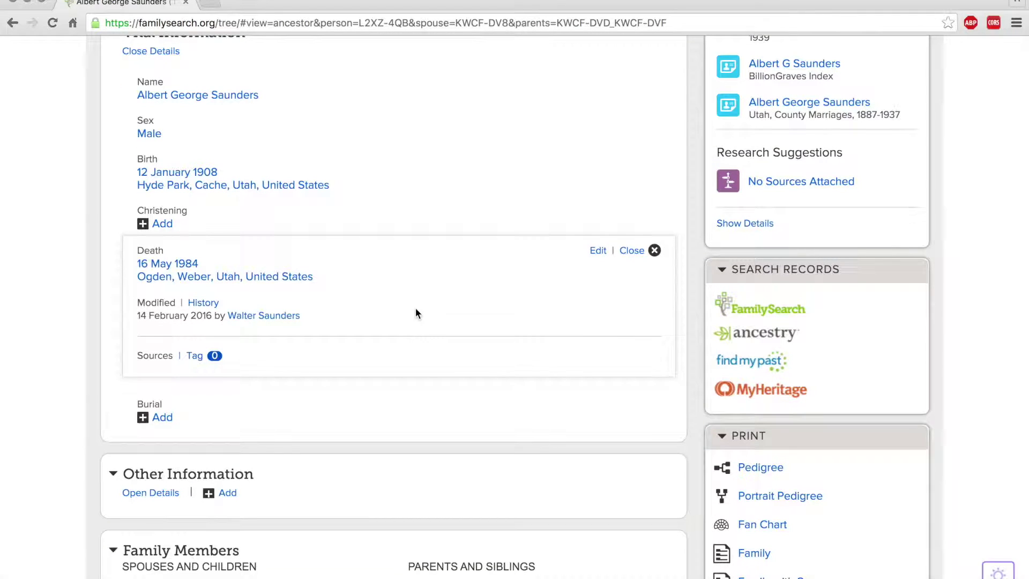
{"action": "scroll", "coordinate": [417, 313], "scroll_direction": "up", "scroll_amount": 1}
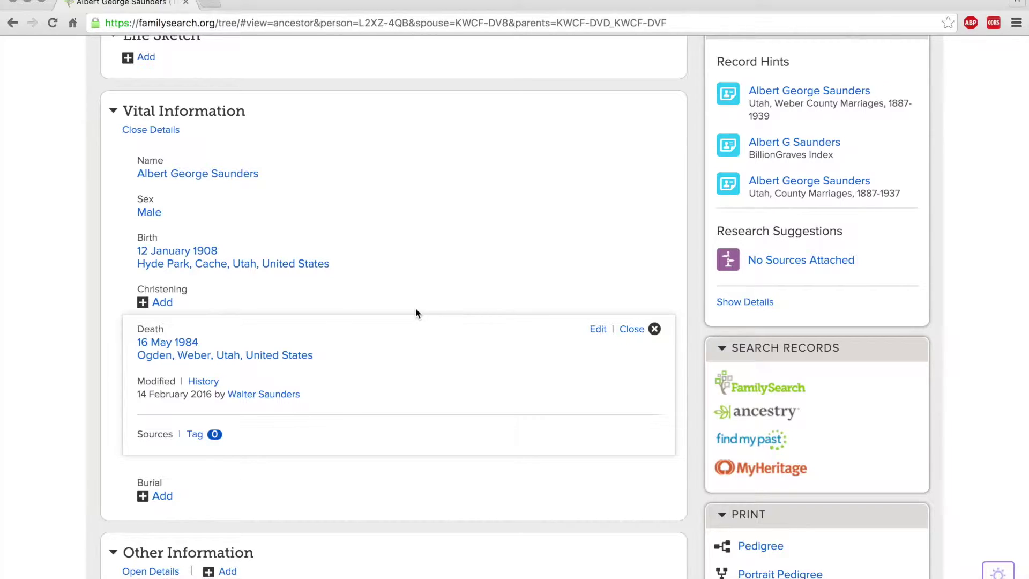
{"action": "scroll", "coordinate": [417, 312], "scroll_direction": "up", "scroll_amount": 2}
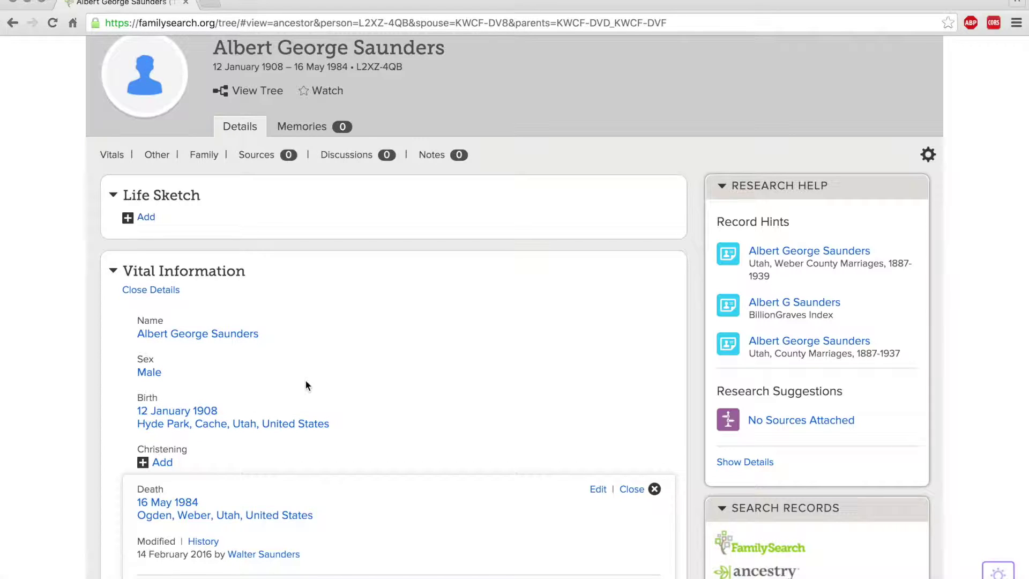
{"action": "scroll", "coordinate": [306, 382], "scroll_direction": "down", "scroll_amount": 10}
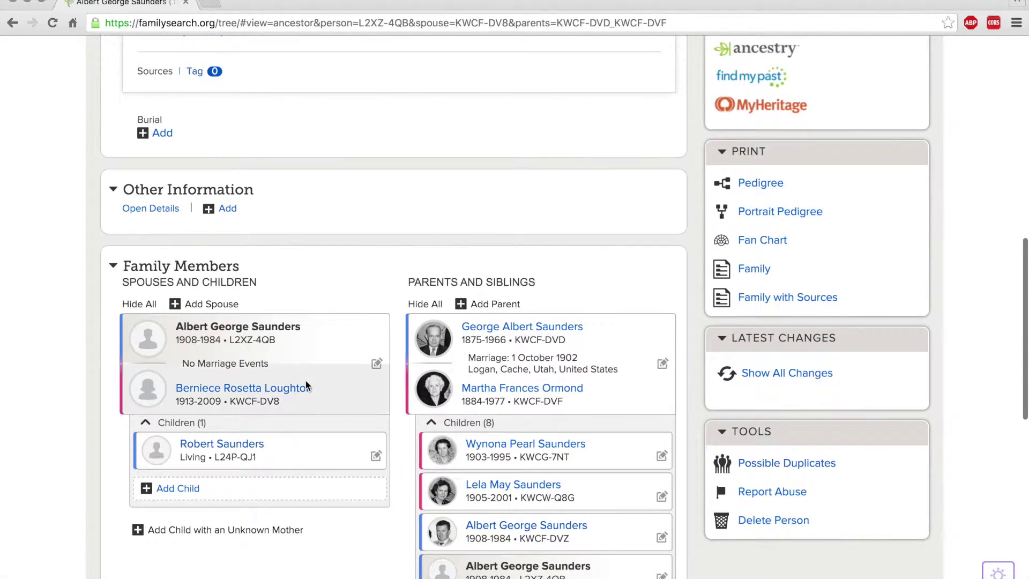
{"action": "scroll", "coordinate": [306, 385], "scroll_direction": "down", "scroll_amount": 2}
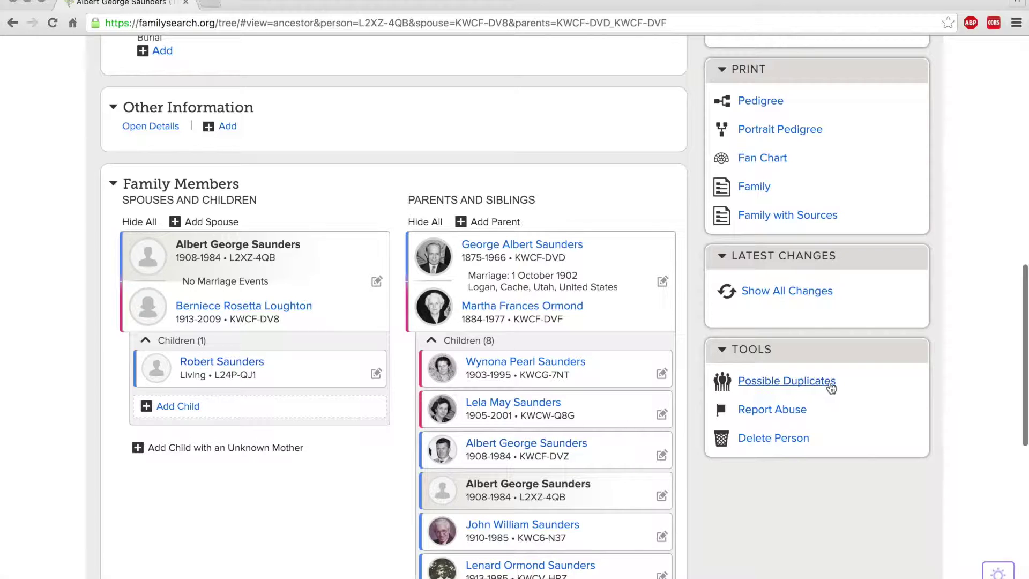
{"action": "left_click", "coordinate": [830, 382]}
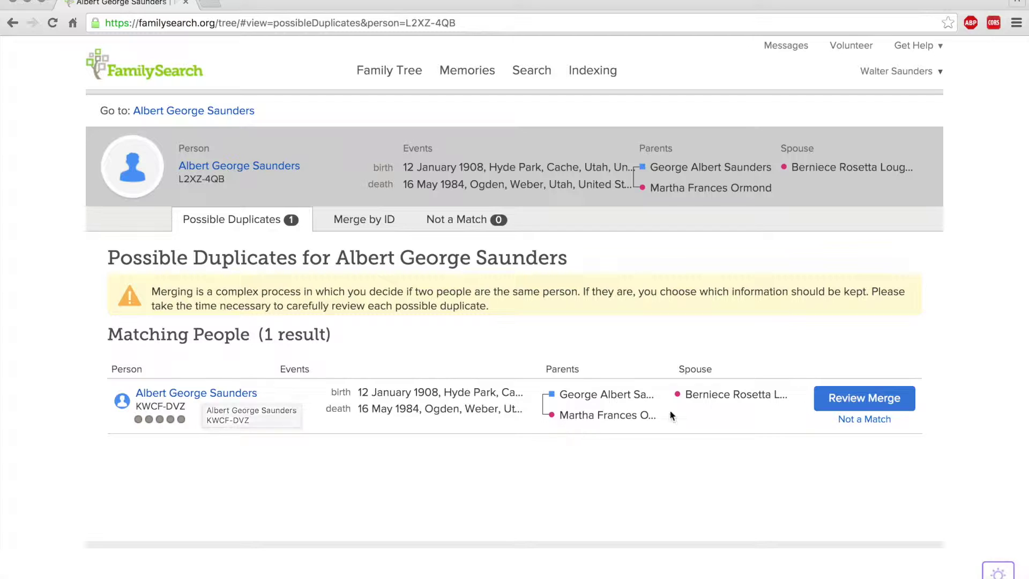
Review the merge with the matching record switched to be the surviving person, and add the duplicate's living child to it
{"action": "left_click", "coordinate": [894, 401]}
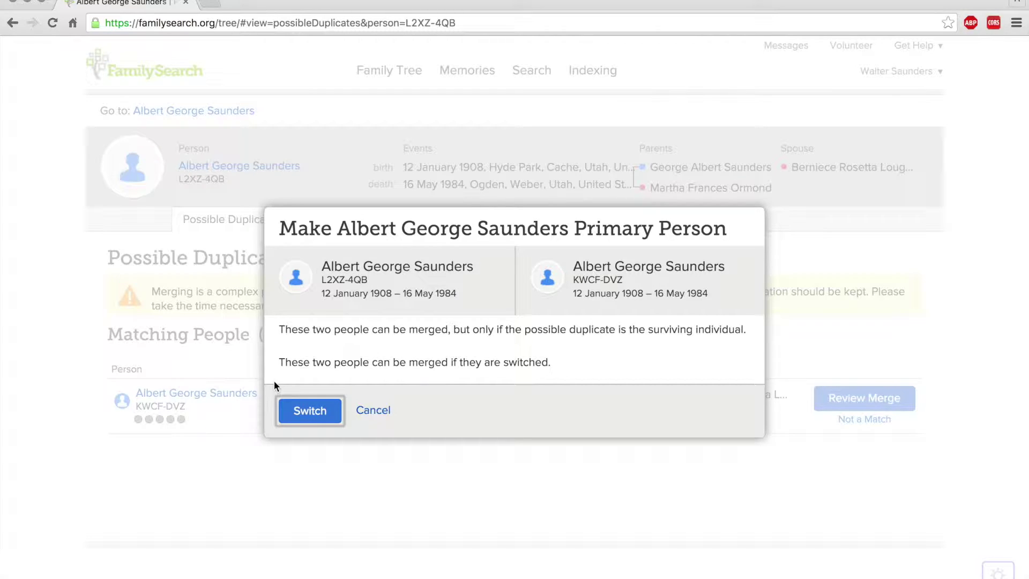
{"action": "left_click", "coordinate": [300, 410]}
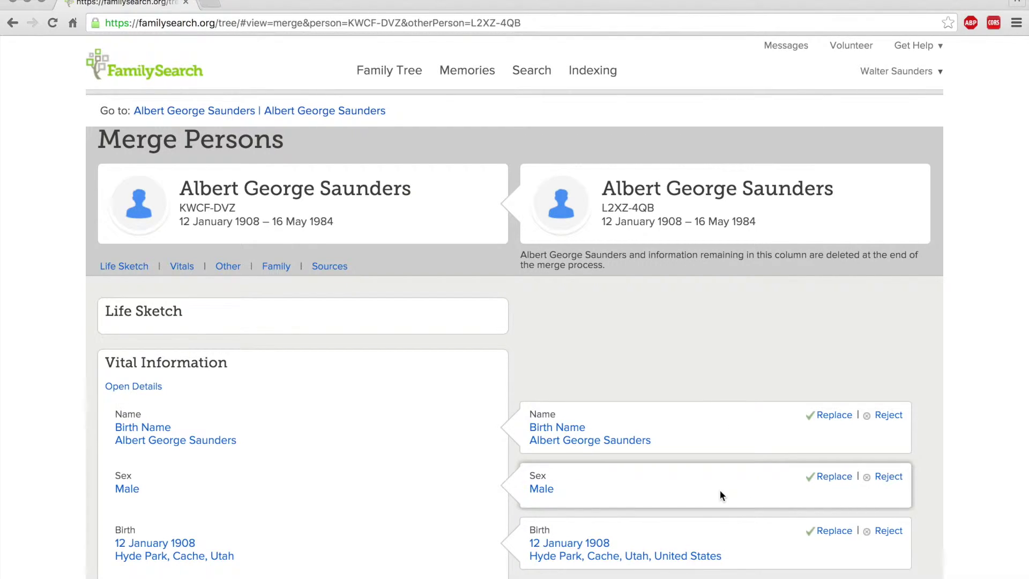
{"action": "scroll", "coordinate": [720, 495], "scroll_direction": "down", "scroll_amount": 13}
{"action": "scroll", "coordinate": [720, 494], "scroll_direction": "down", "scroll_amount": 20}
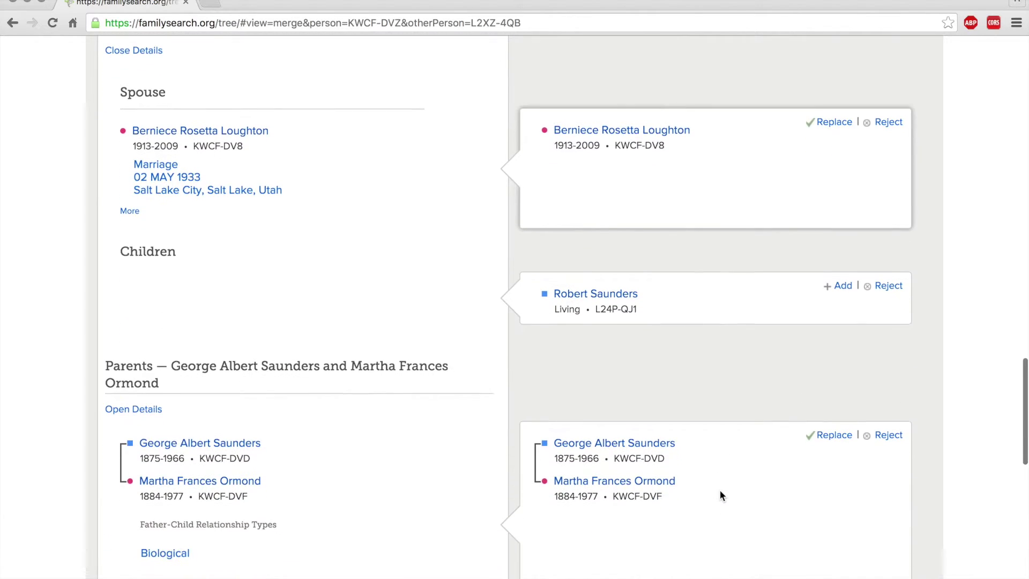
{"action": "scroll", "coordinate": [721, 491], "scroll_direction": "down", "scroll_amount": 1}
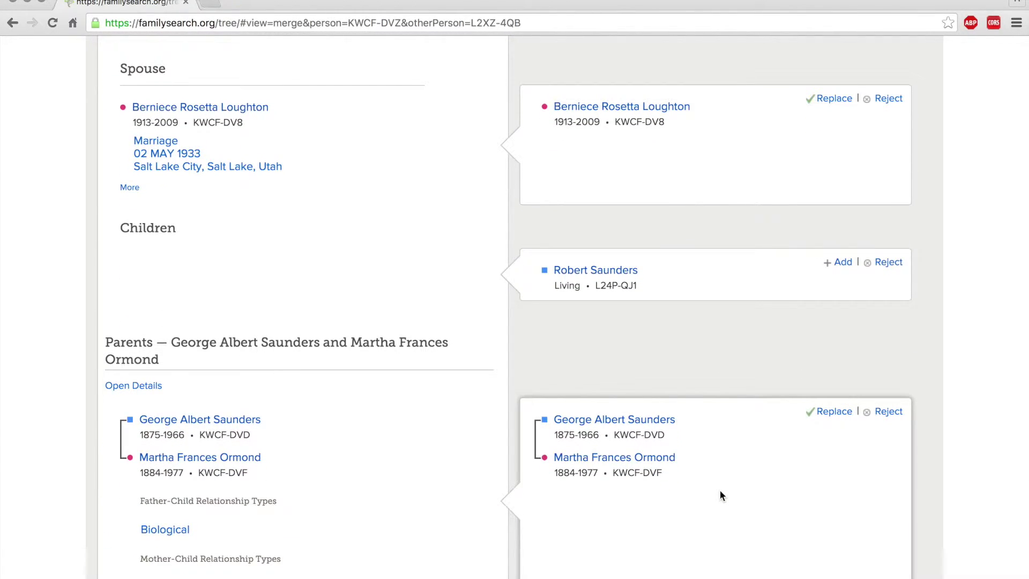
{"action": "left_click", "coordinate": [842, 262]}
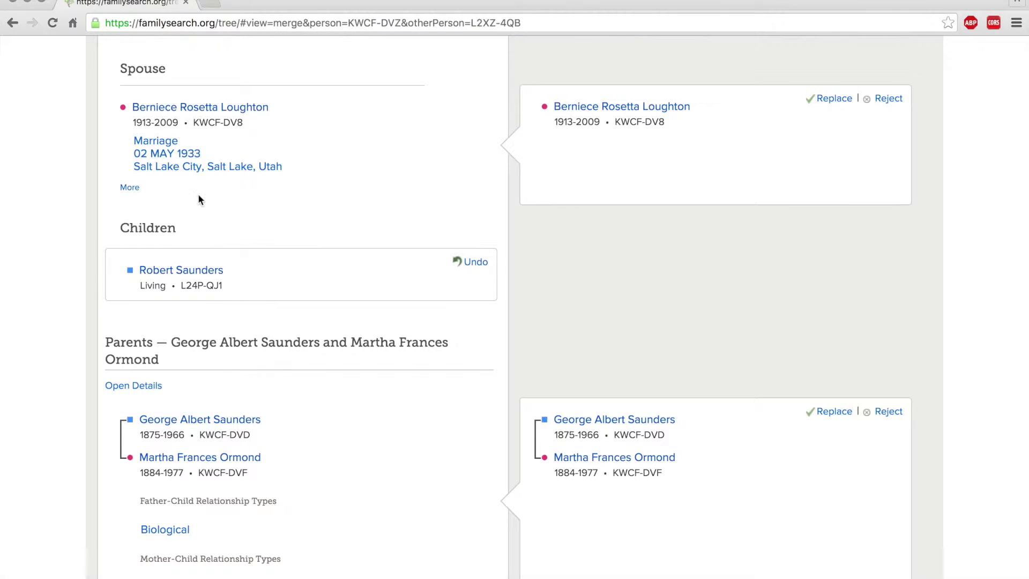
Continue to the merge confirmation and finish the merge without entering a reason
{"action": "scroll", "coordinate": [594, 214], "scroll_direction": "down", "scroll_amount": 10}
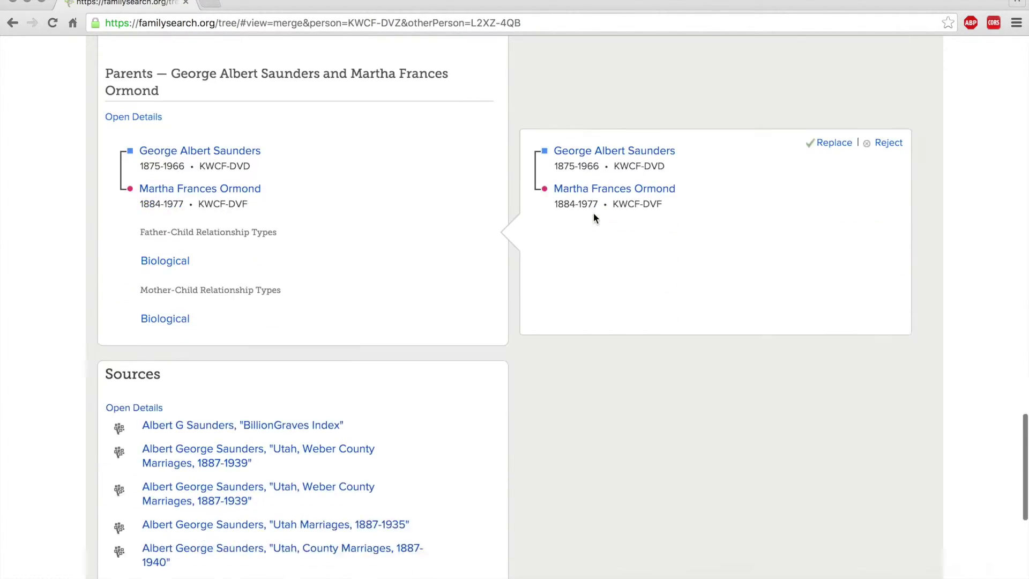
{"action": "scroll", "coordinate": [593, 218], "scroll_direction": "down", "scroll_amount": 5}
{"action": "left_click", "coordinate": [695, 488]}
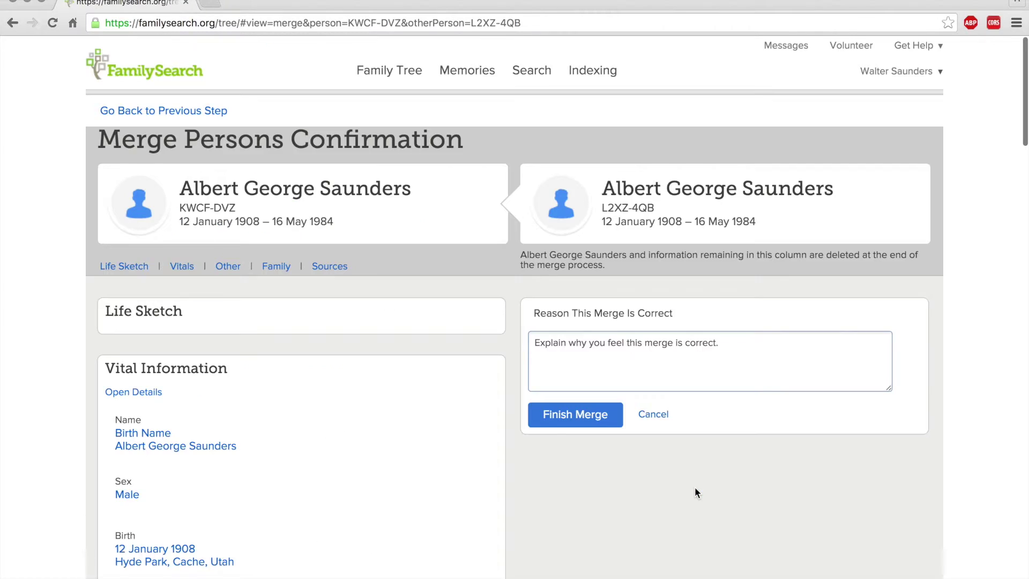
{"action": "left_click", "coordinate": [587, 421]}
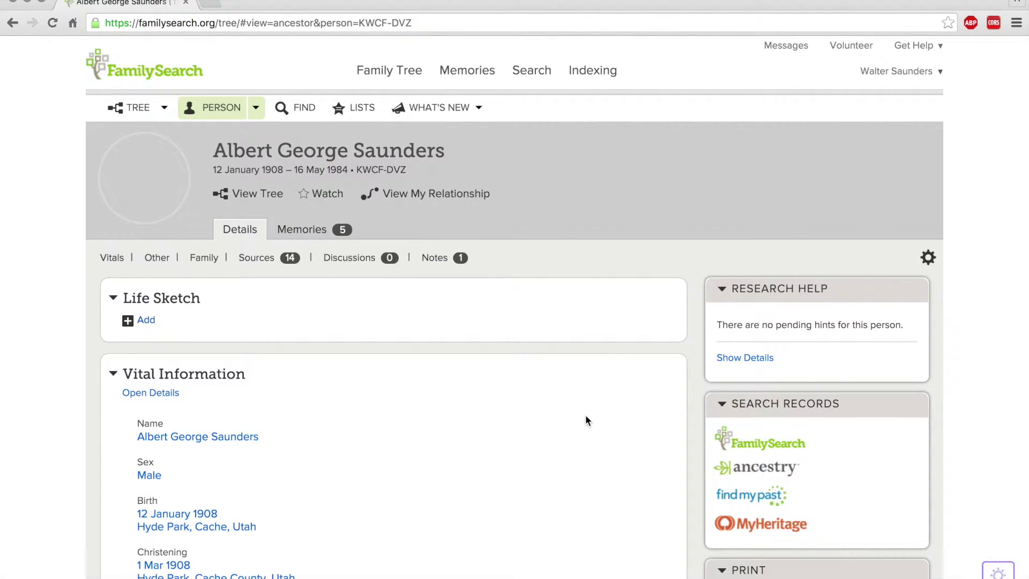
In the landscape family tree, expand the ancestors of the living grandfather and open the merged great-grandfather's person page
{"action": "left_click", "coordinate": [125, 107]}
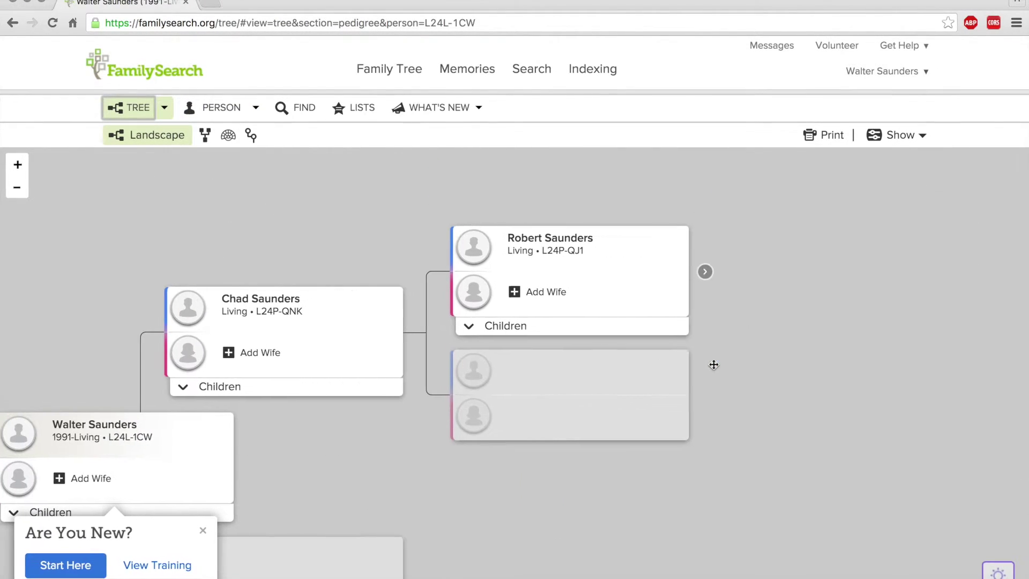
{"action": "left_click", "coordinate": [700, 272]}
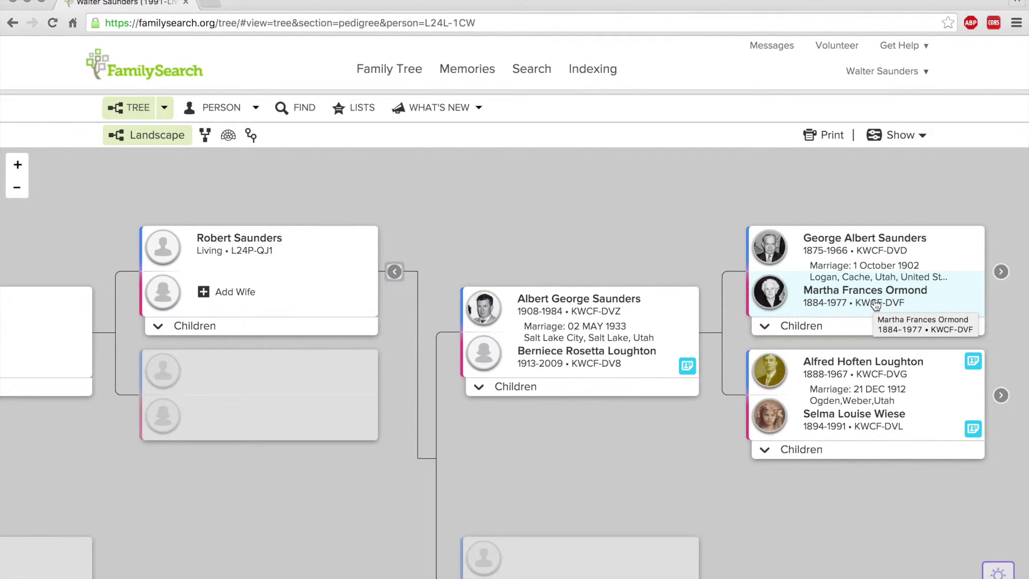
{"action": "left_click", "coordinate": [579, 305]}
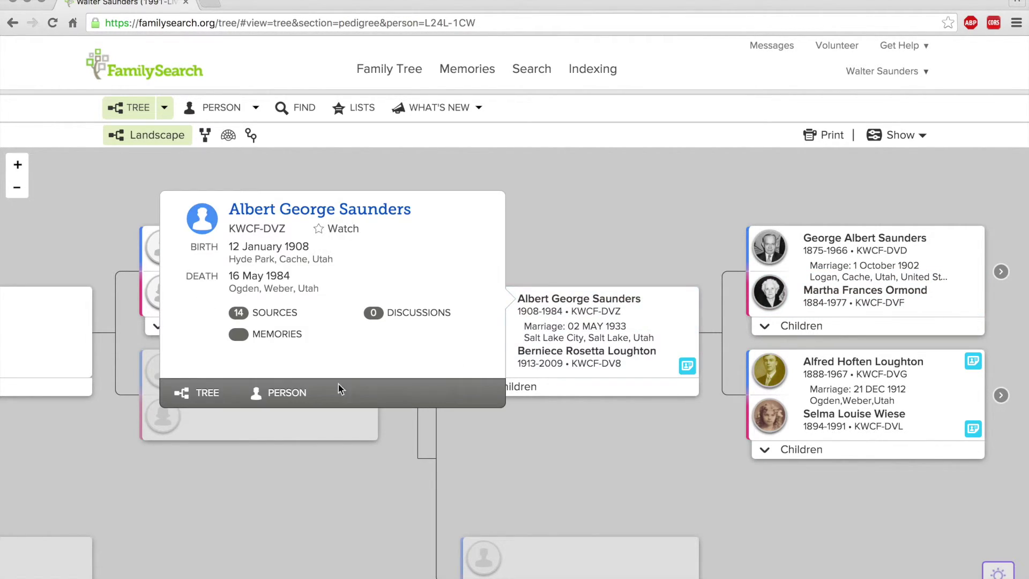
{"action": "left_click", "coordinate": [293, 398]}
Show all changes for the merged person and examine the merge entries in the change log
{"action": "scroll", "coordinate": [680, 269], "scroll_direction": "down", "scroll_amount": 10}
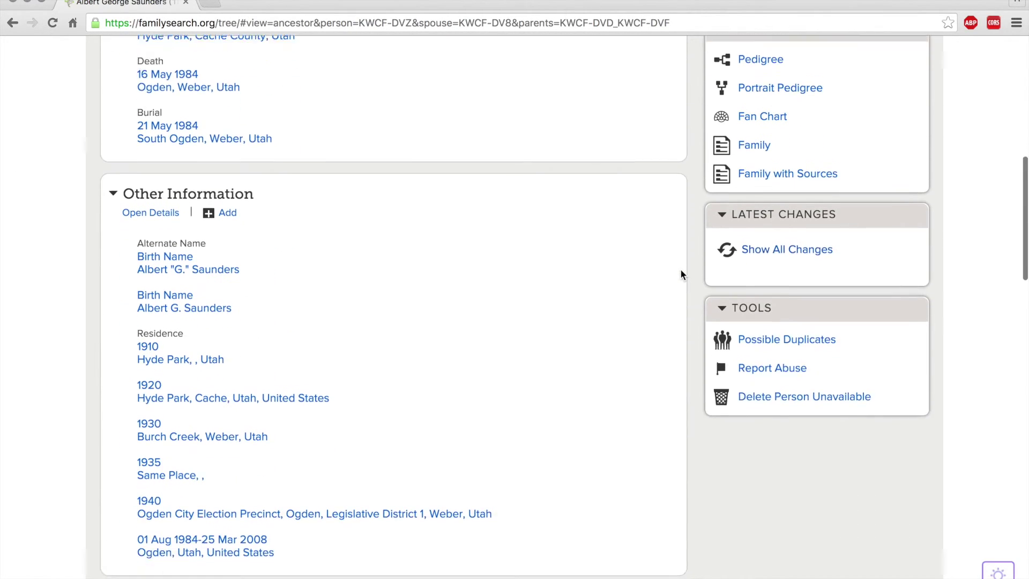
{"action": "left_click", "coordinate": [779, 195]}
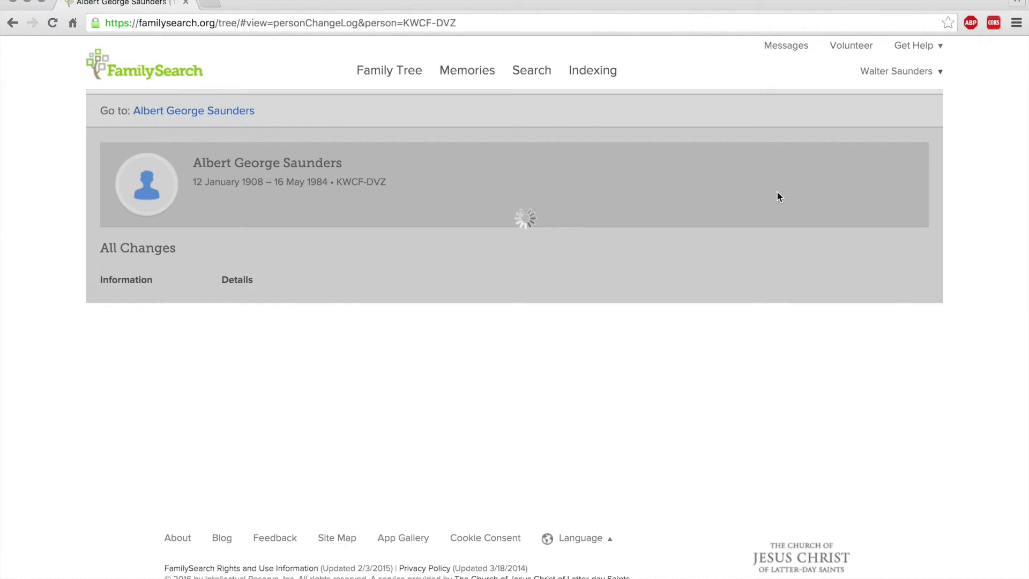
{"action": "scroll", "coordinate": [618, 304], "scroll_direction": "down", "scroll_amount": 1}
{"action": "scroll", "coordinate": [618, 311], "scroll_direction": "up", "scroll_amount": 1}
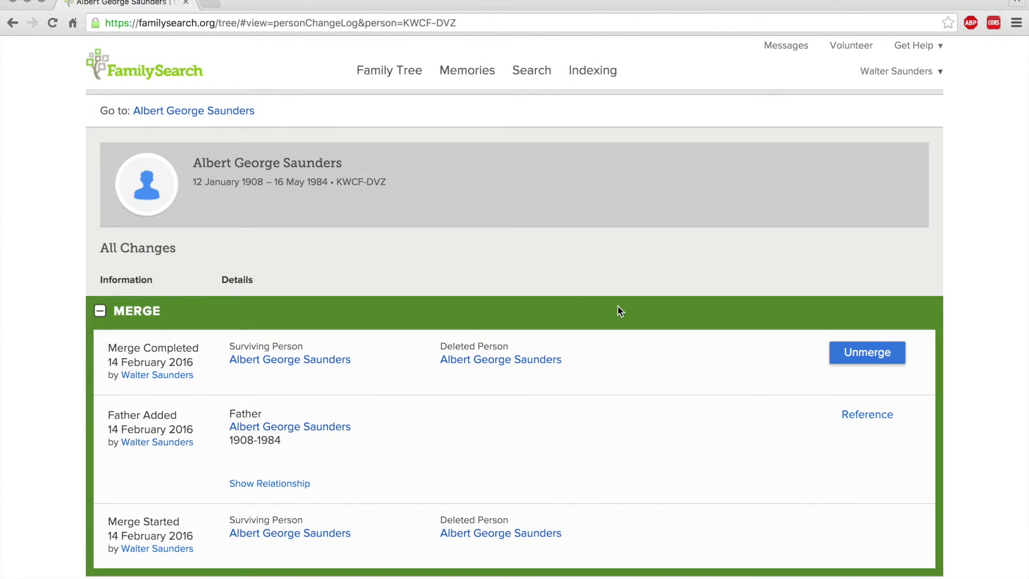
{"action": "scroll", "coordinate": [619, 311], "scroll_direction": "down", "scroll_amount": 3}
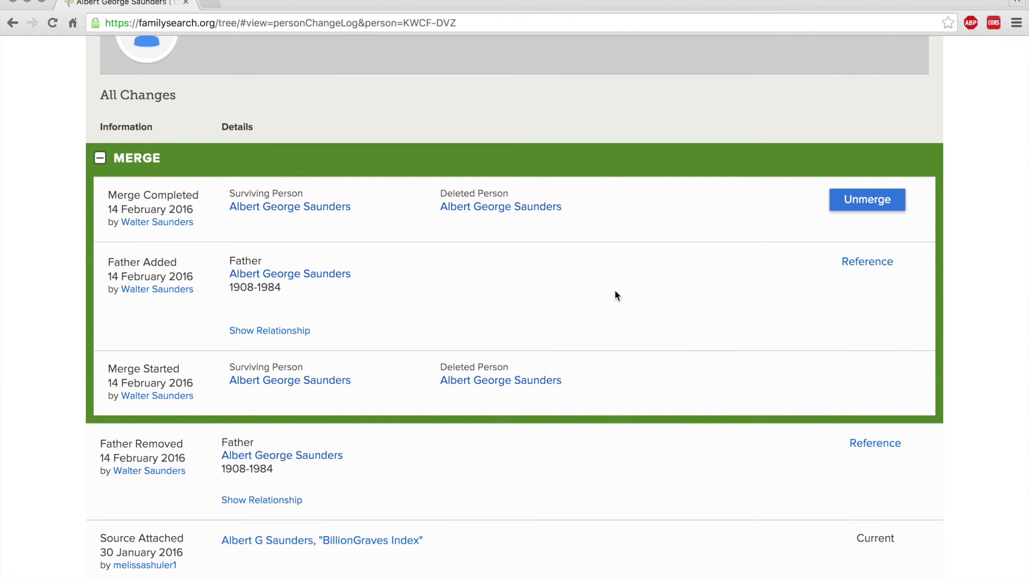
{"action": "scroll", "coordinate": [616, 294], "scroll_direction": "up", "scroll_amount": 3}
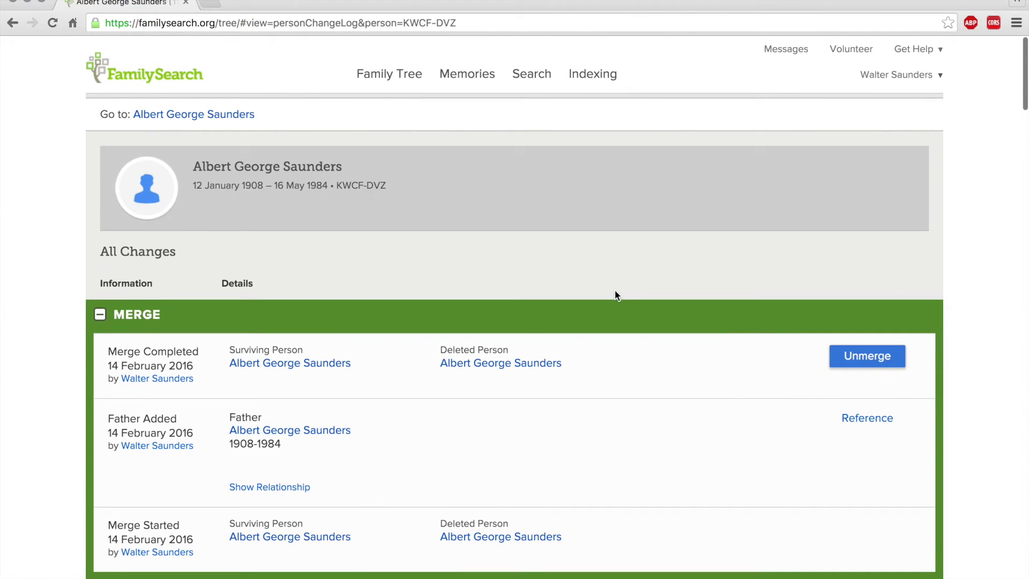
{"action": "scroll", "coordinate": [617, 295], "scroll_direction": "down", "scroll_amount": 1}
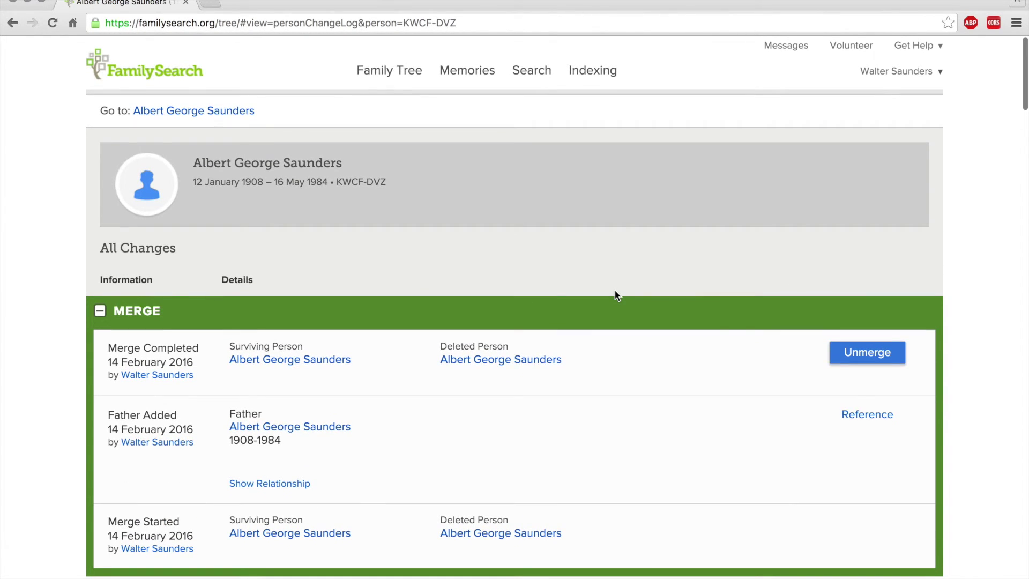